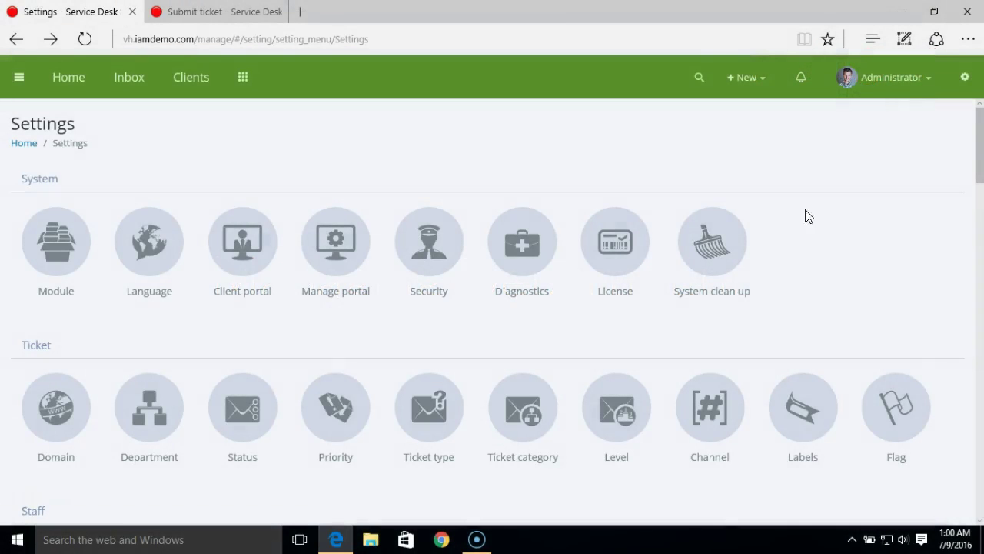
Open the Department list under Ticket settings, showing General and Support
click(153, 418)
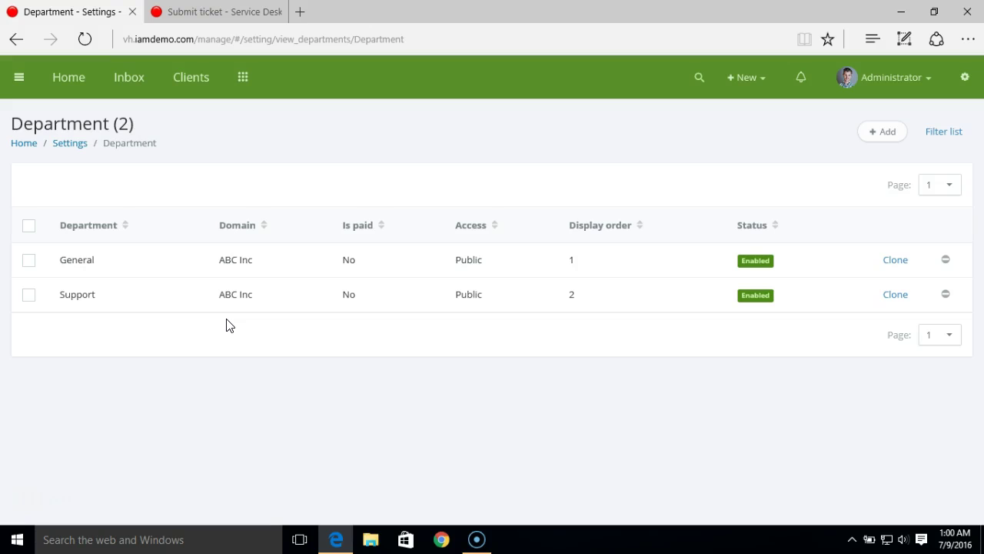
Show the General department's Open queue in the inbox, listing four tickets
click(135, 86)
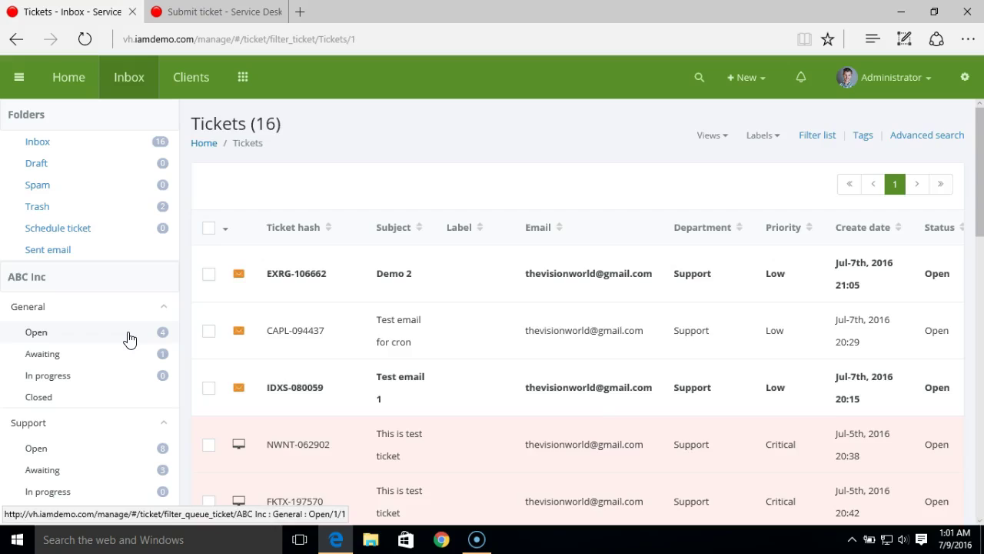
click(128, 339)
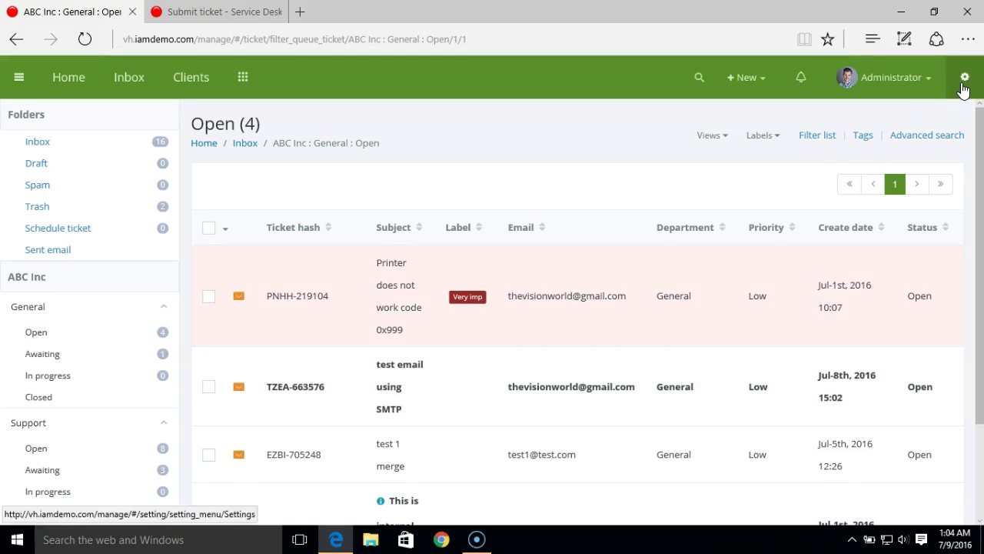
Start adding a new staff member from Settings > Staff
click(966, 79)
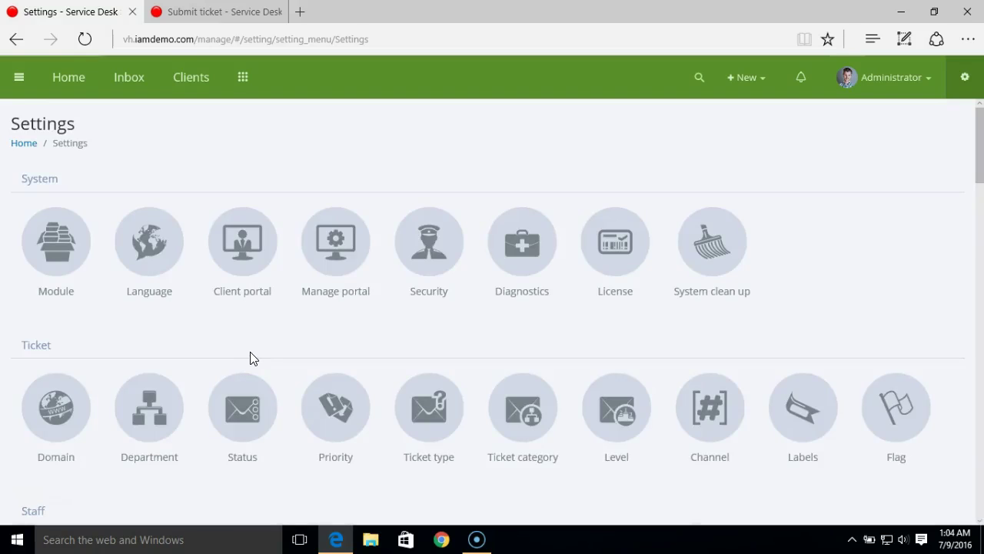
scroll(250, 353, down, 3)
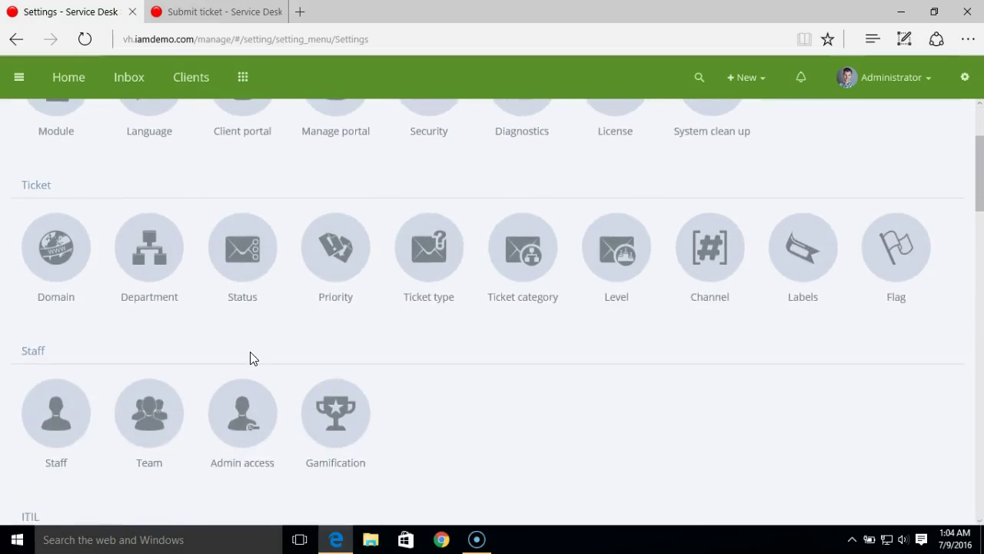
scroll(252, 359, down, 2)
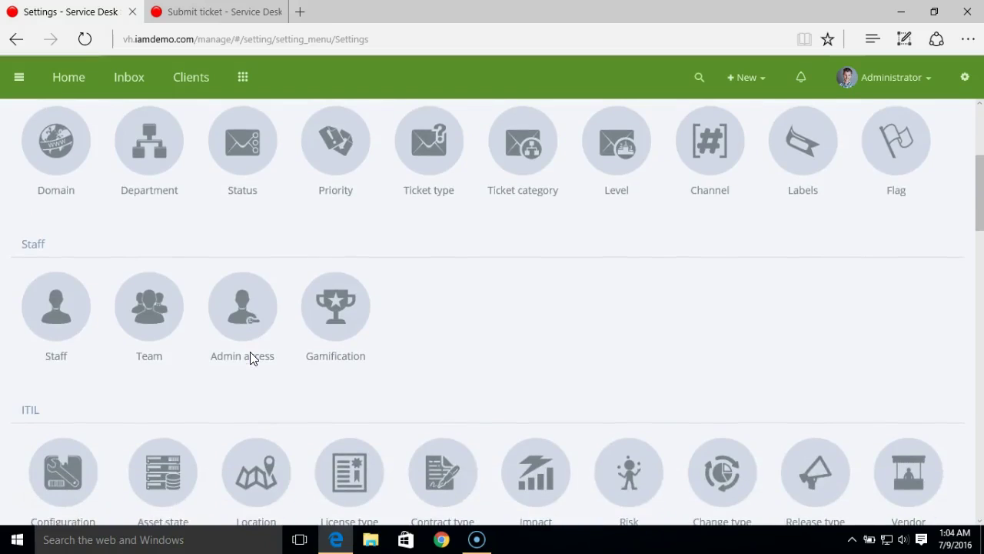
click(55, 311)
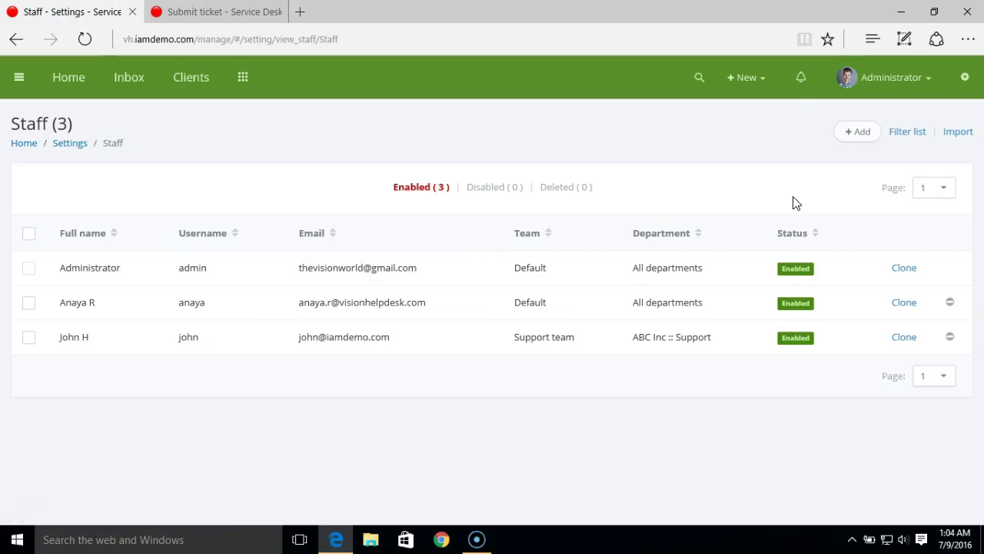
click(857, 132)
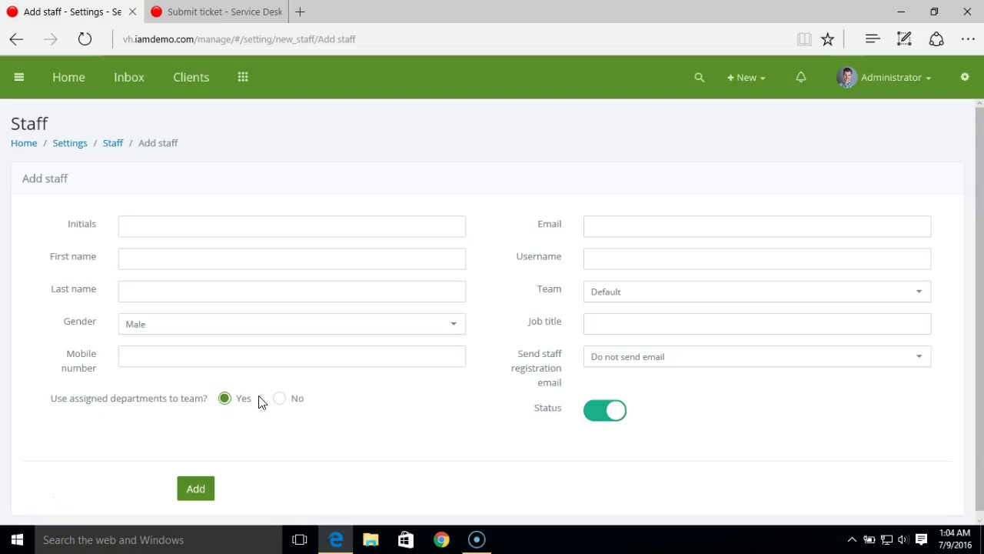
Set 'Use assigned departments to team' to No and uncheck All departments
click(280, 399)
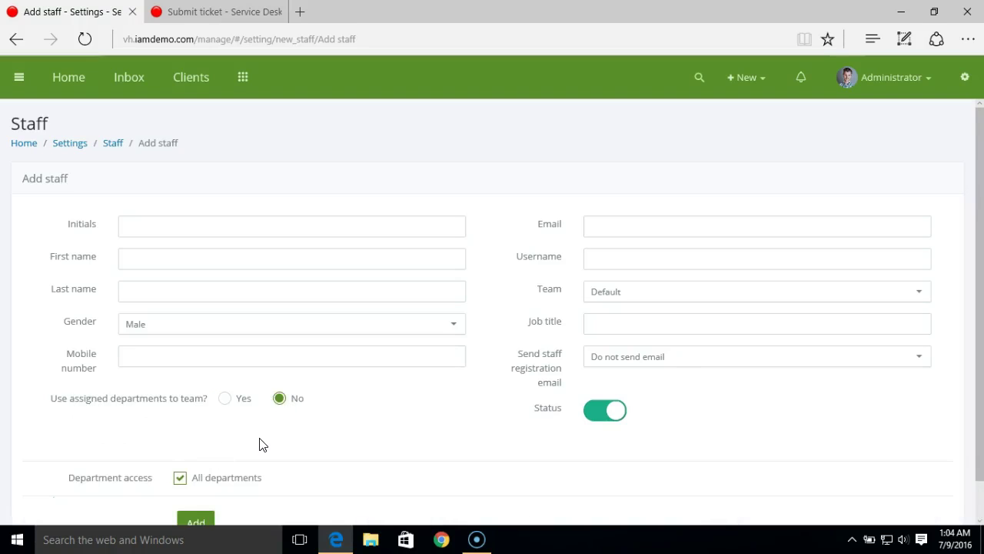
scroll(260, 444, down, 1)
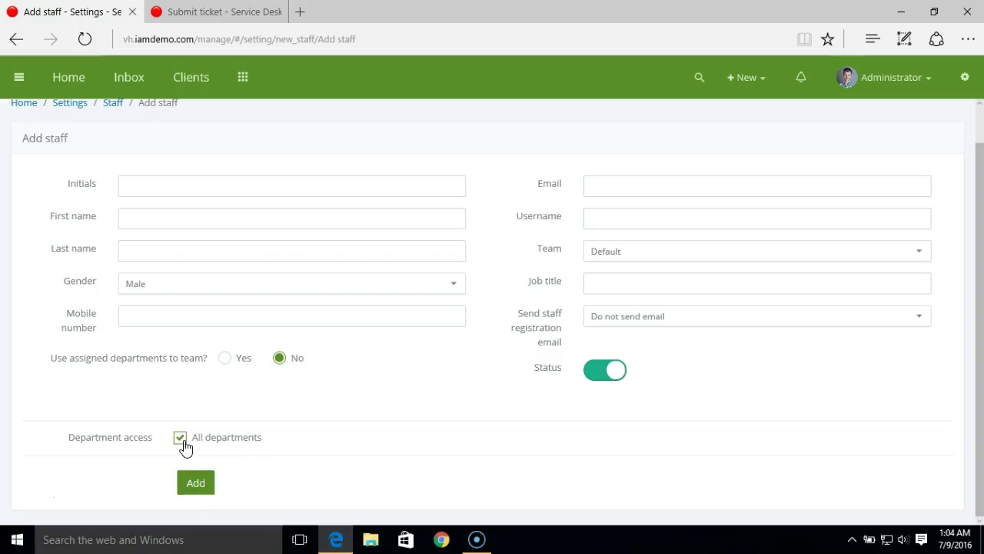
click(182, 440)
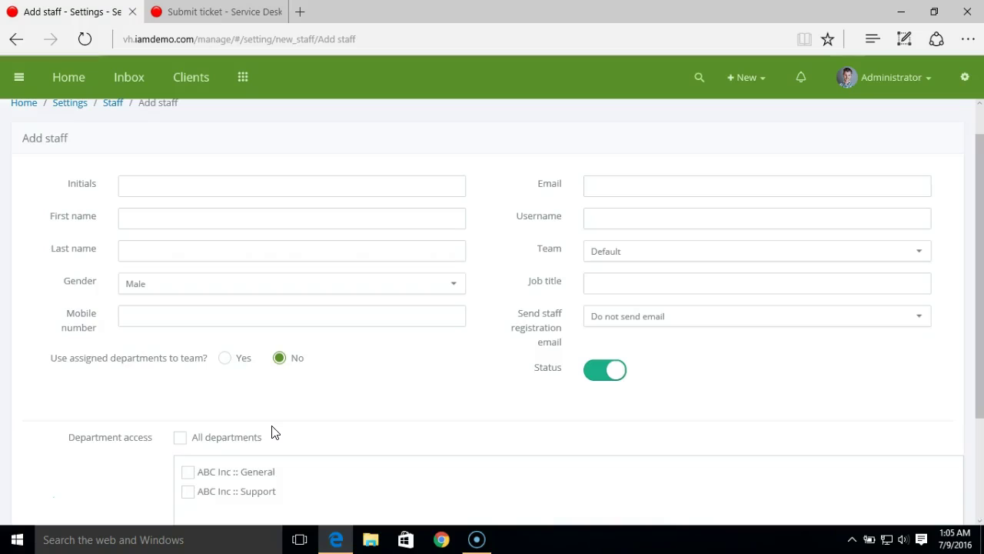
Abandon the staff form and reopen the Department list via Inbox and Settings
click(128, 79)
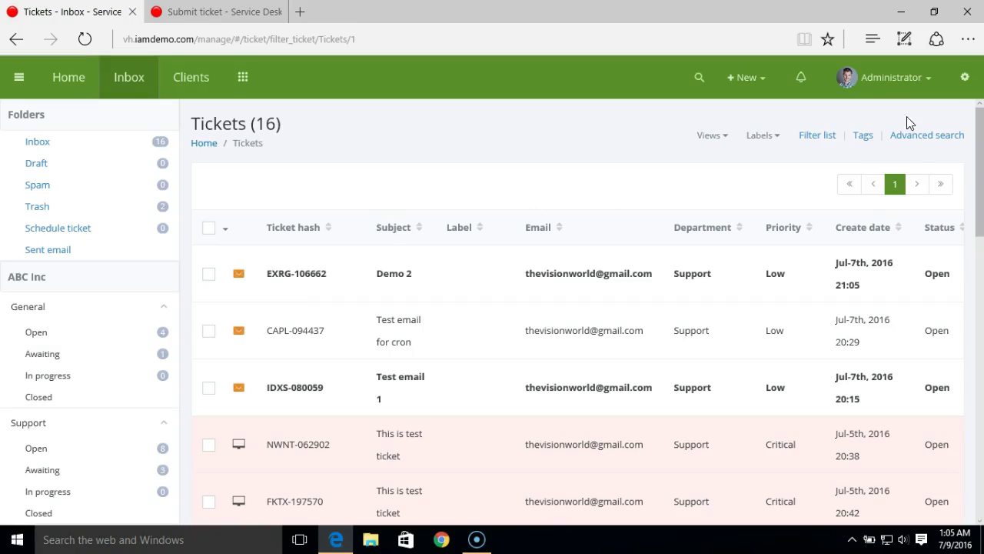
click(965, 78)
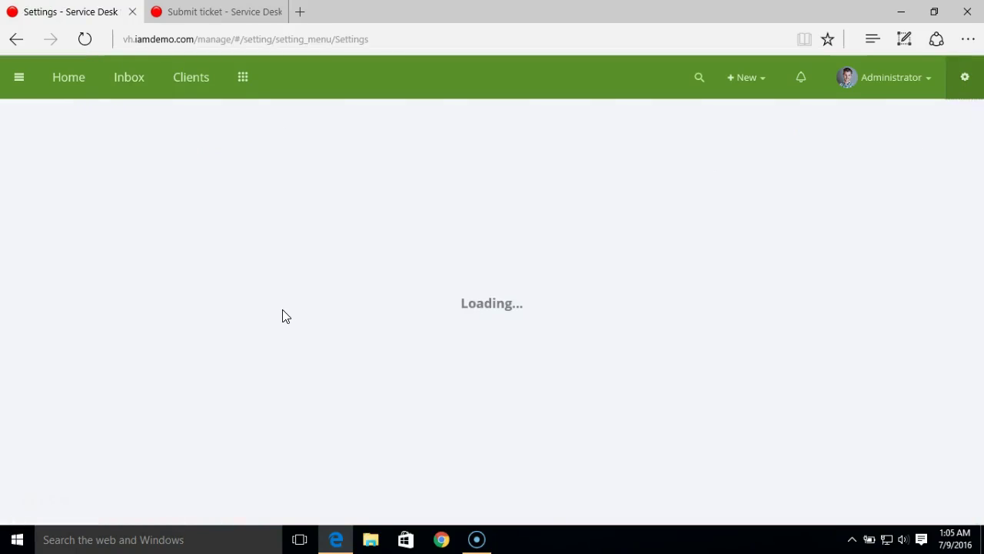
scroll(211, 334, down, 3)
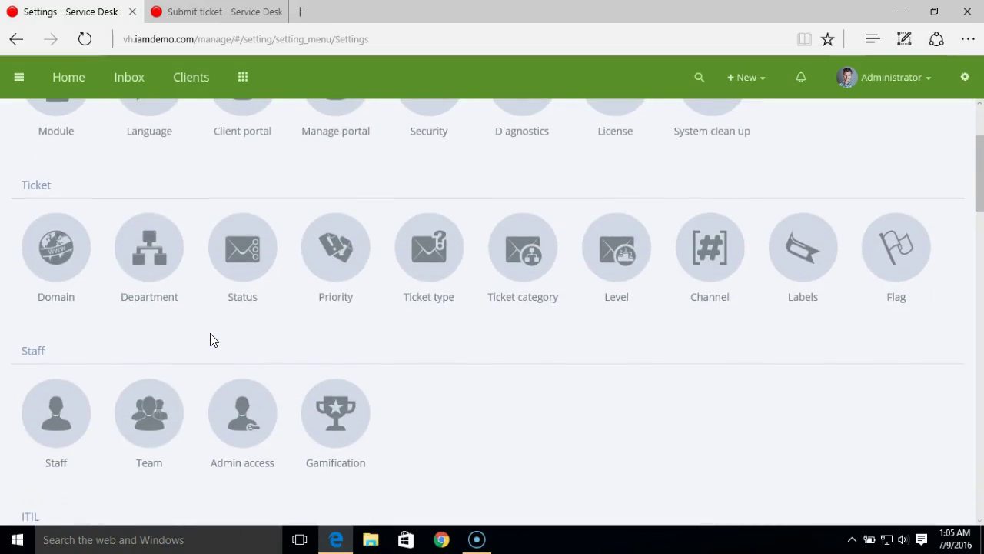
click(157, 255)
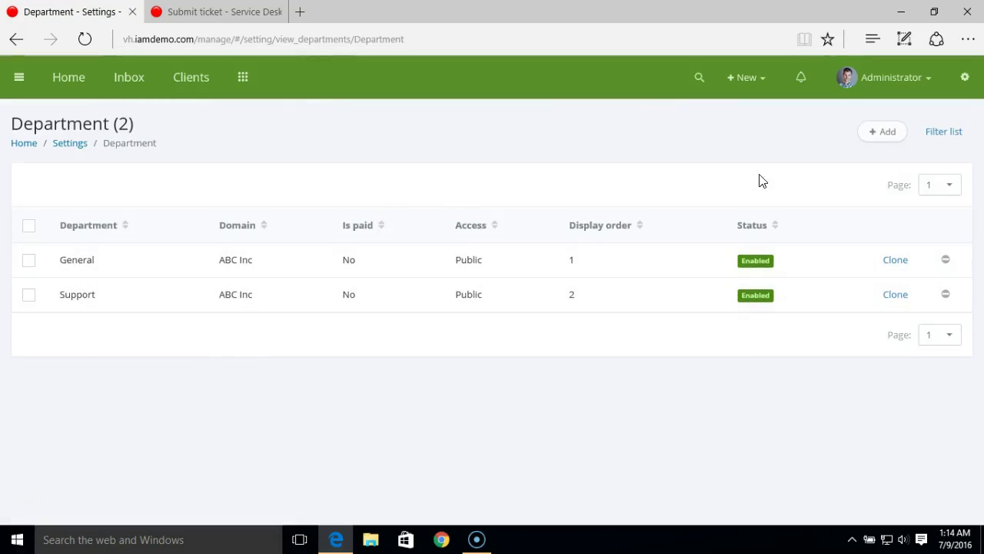
Add a department titled Sales, keeping the Auto responder email, with display order 0
click(870, 139)
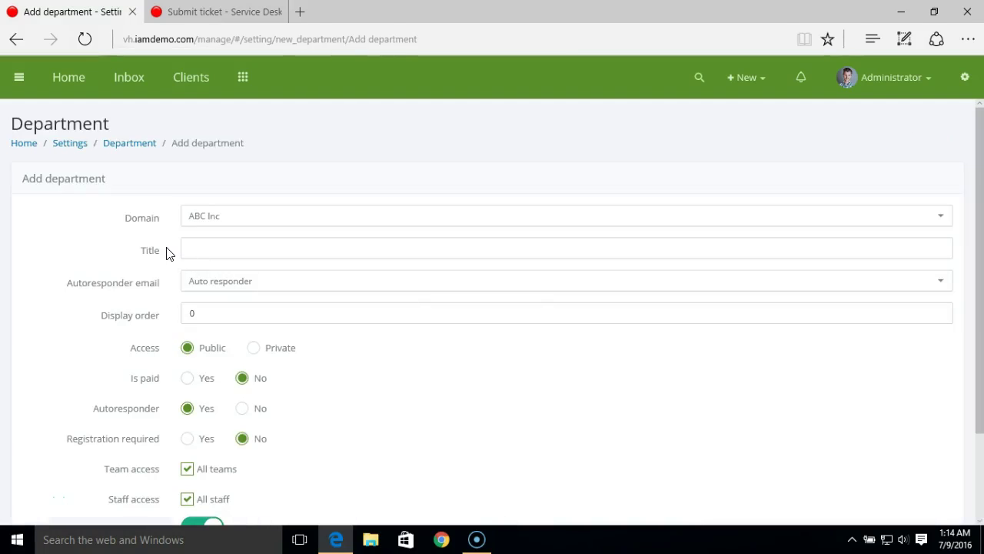
click(227, 248)
text(Sales)
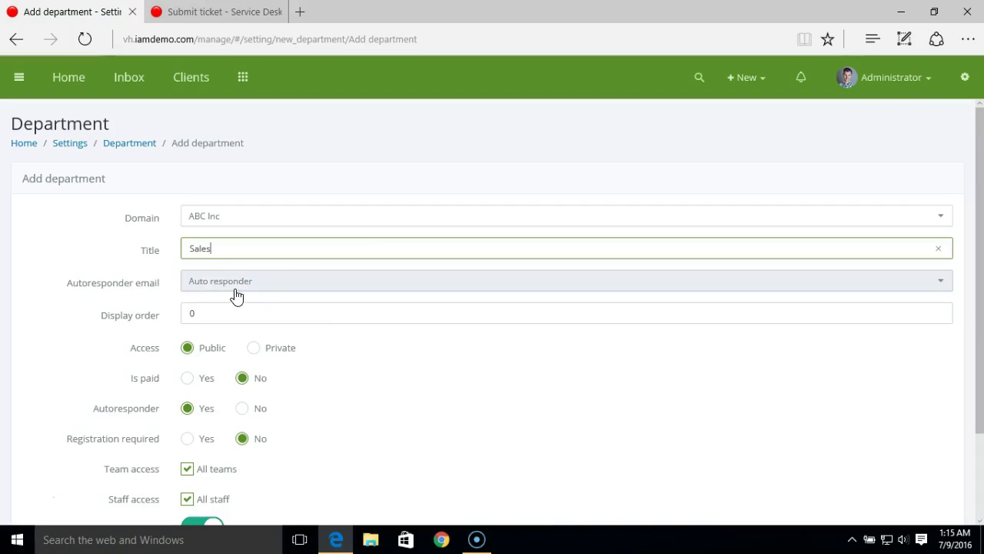
click(277, 290)
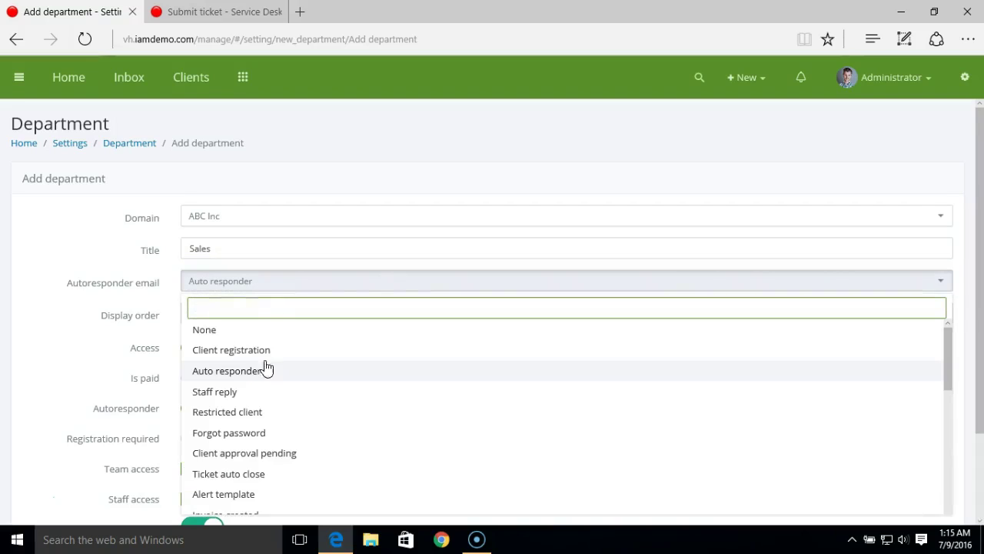
click(176, 302)
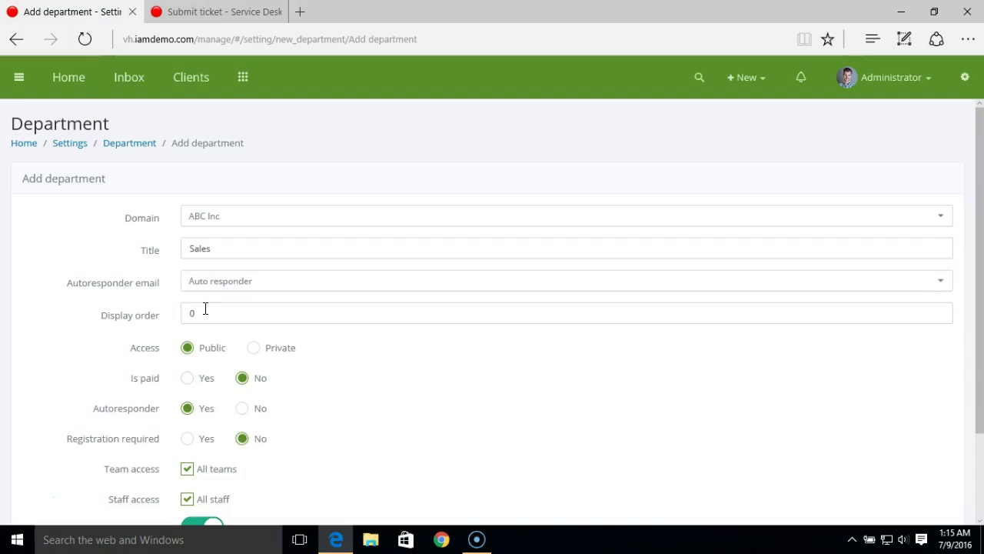
click(205, 309)
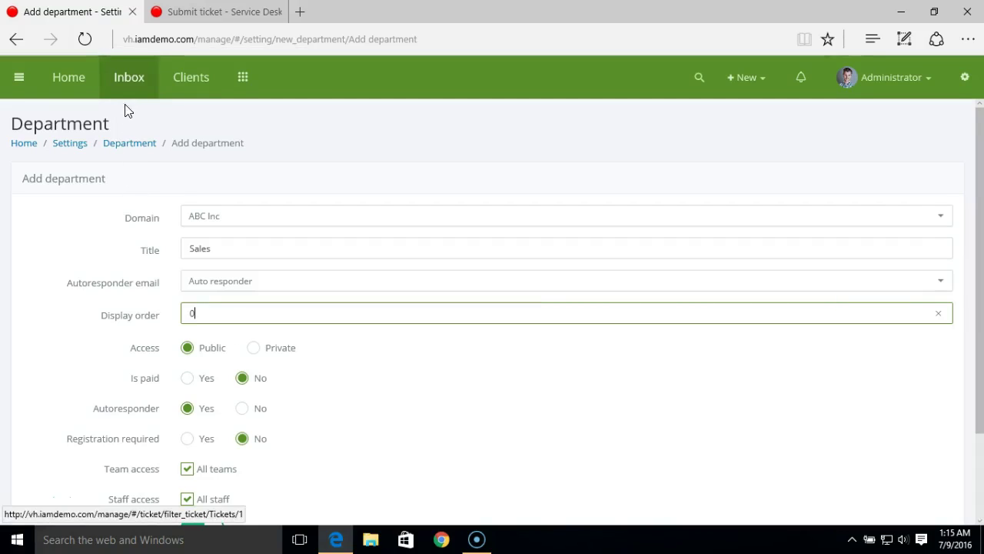
click(364, 364)
scroll(364, 364, down, 3)
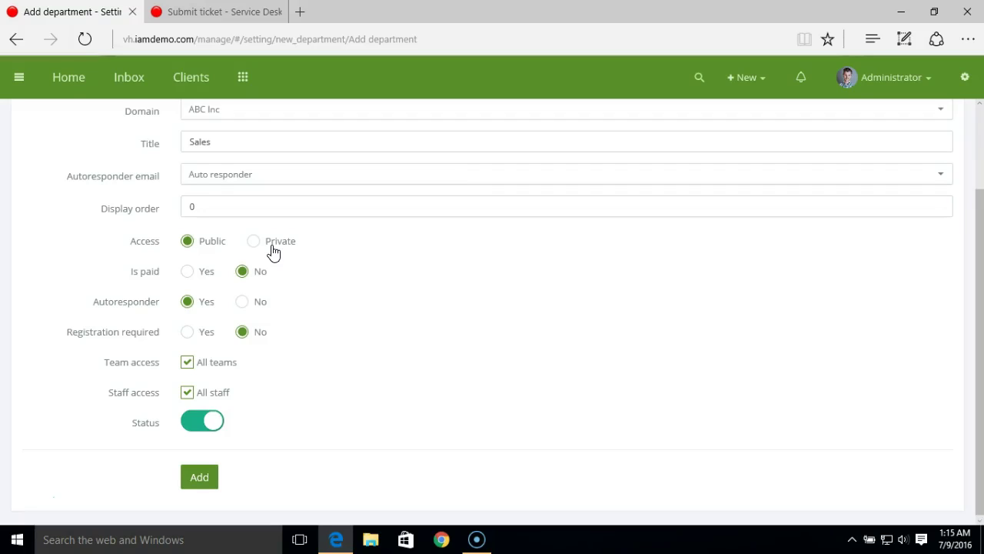
Check the Submit ticket page's Department dropdown, which offers only General and Support
click(216, 16)
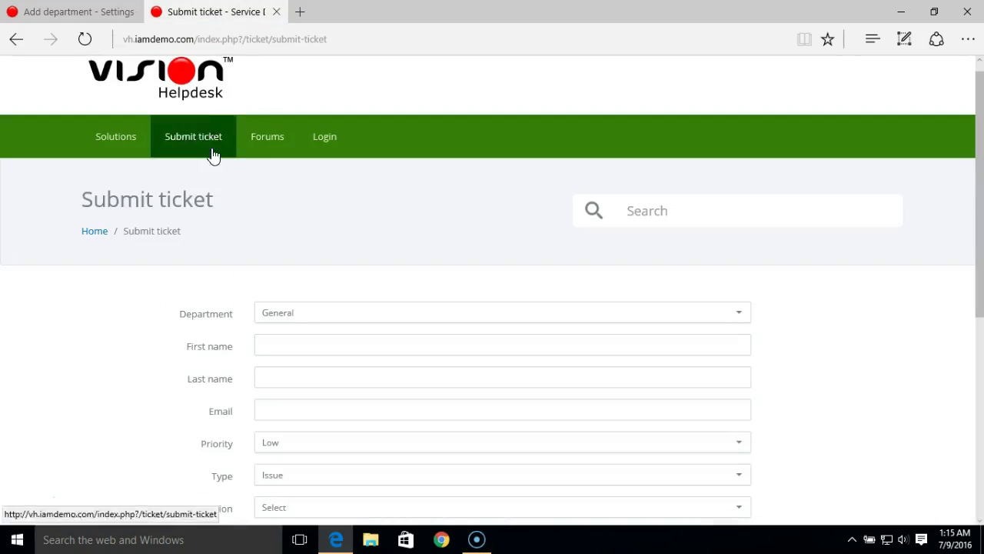
click(308, 323)
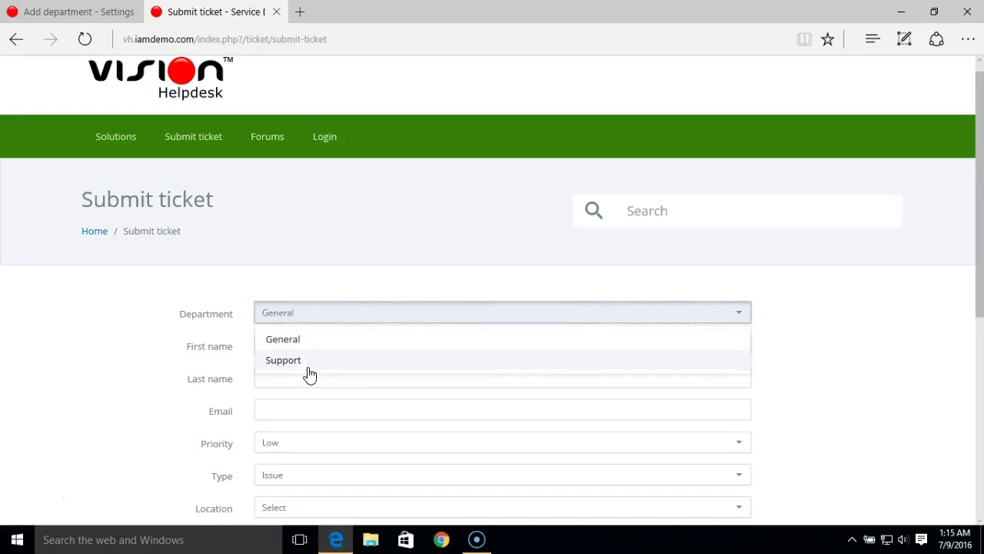
click(307, 265)
Return to the Add department form tab
click(83, 11)
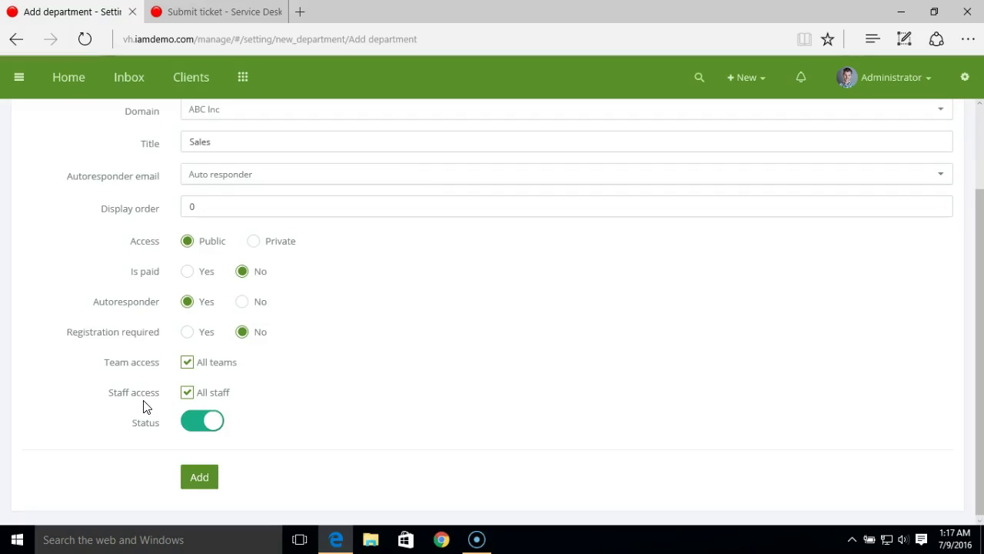
Keep All staff access checked and save the Sales department
click(226, 398)
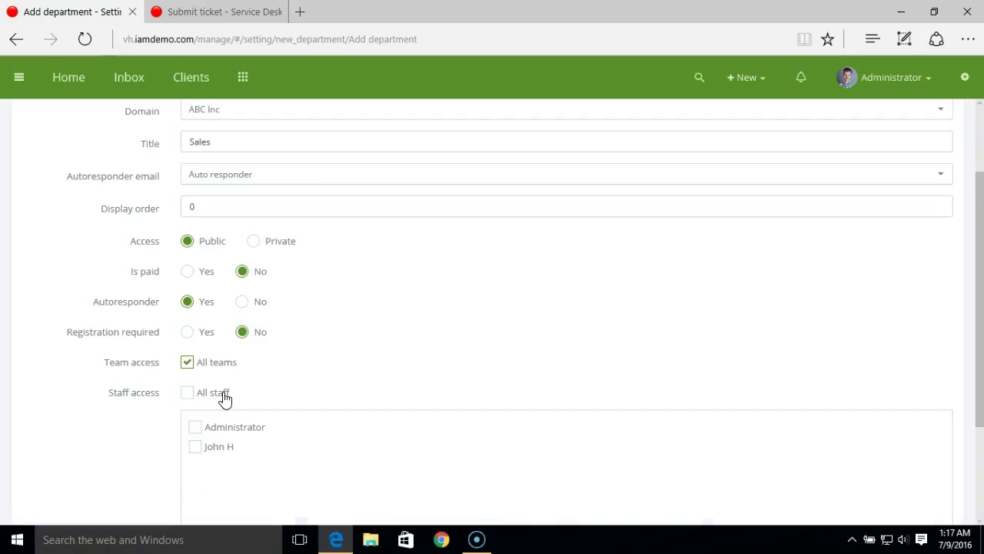
click(218, 396)
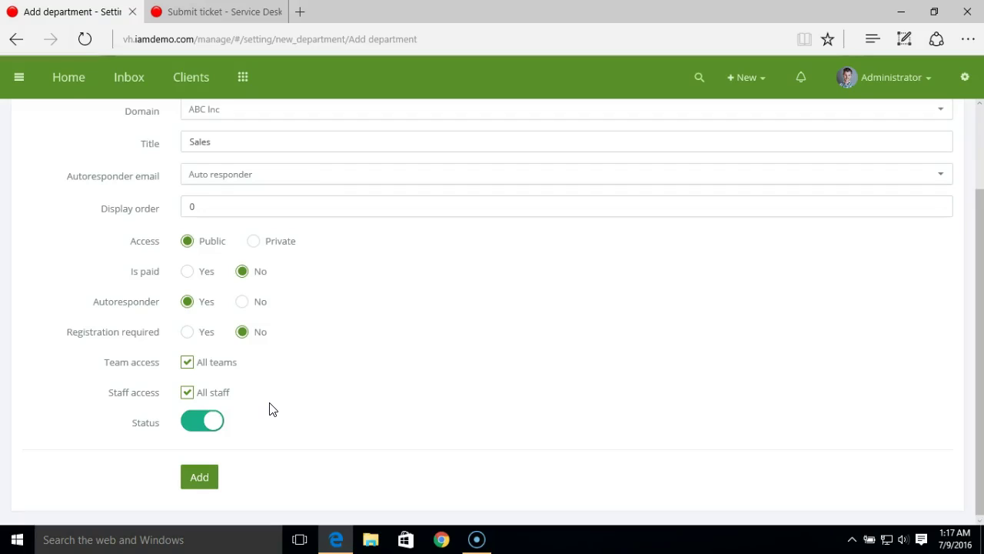
click(205, 483)
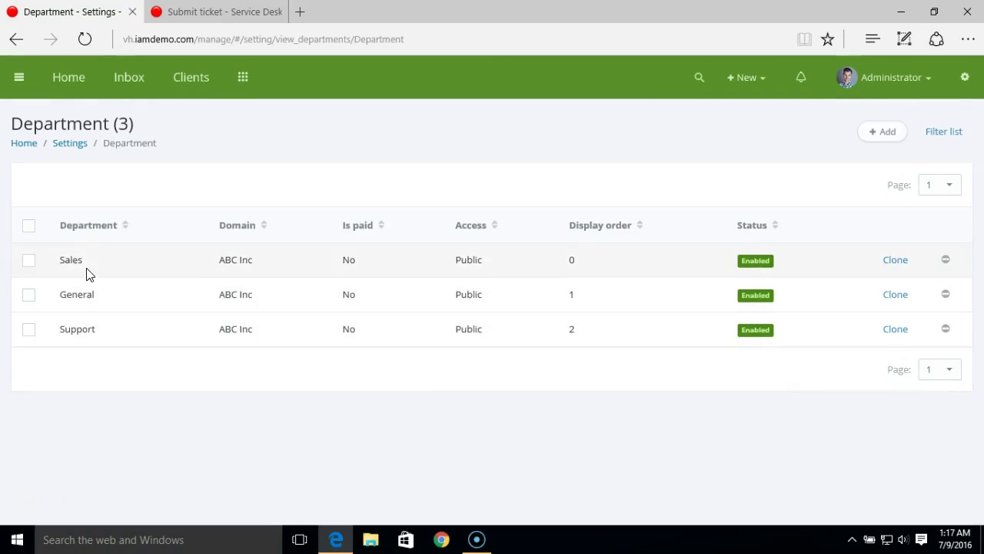
View the empty Sales Open queue in the inbox, then go to Settings
click(131, 90)
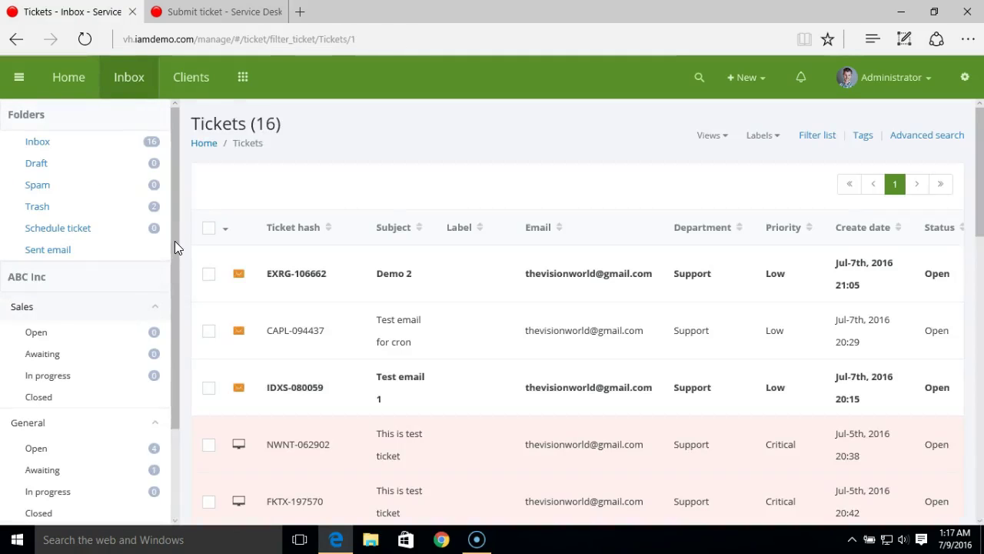
drag(175, 245, 175, 286)
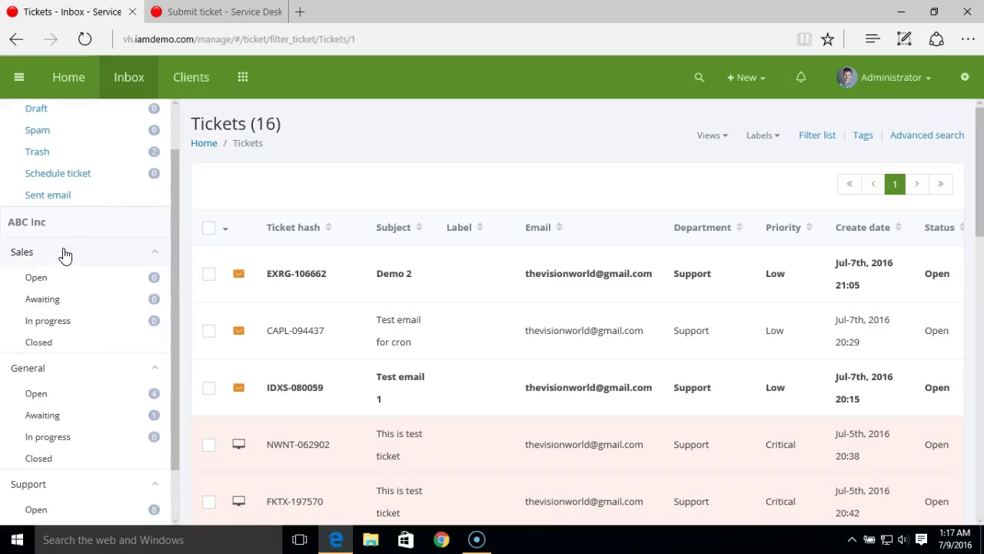
drag(173, 263, 173, 309)
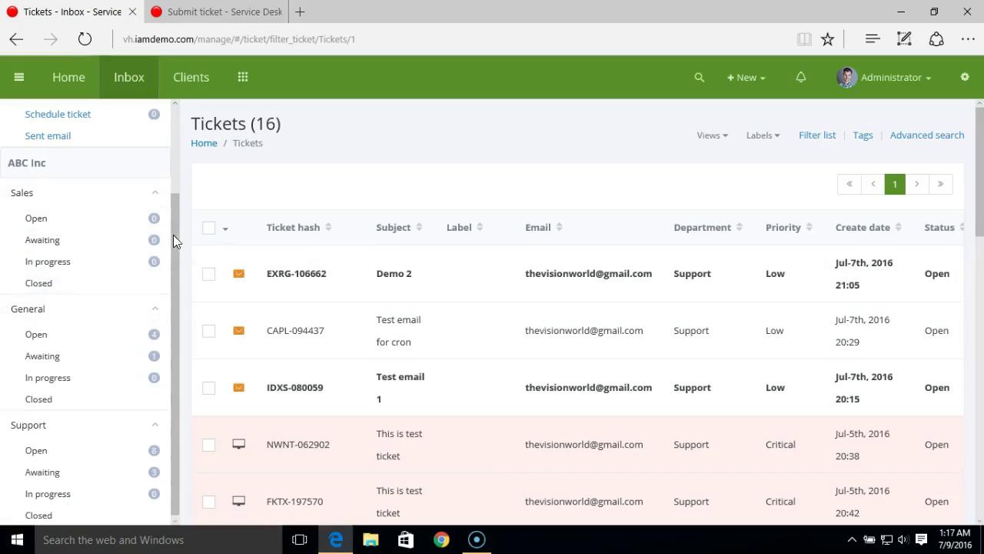
click(143, 226)
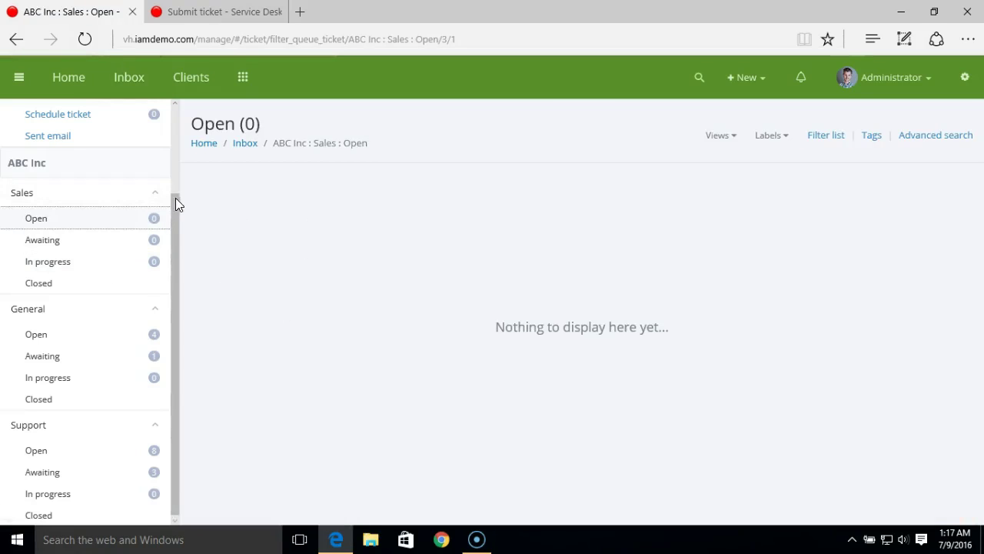
scroll(176, 192, up, 3)
click(962, 80)
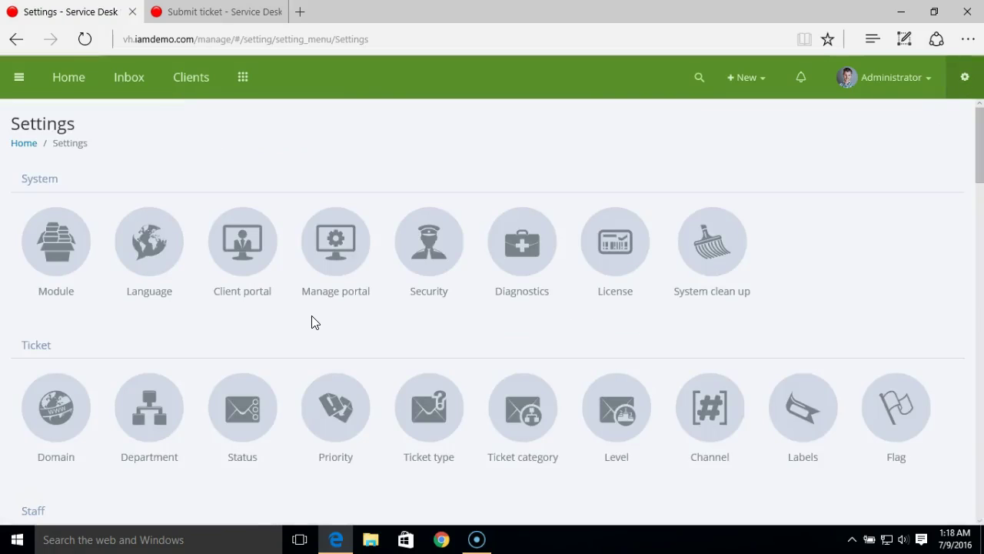
Confirm the email queue's Department dropdown now lists Sales, then return to Settings
drag(980, 135, 981, 298)
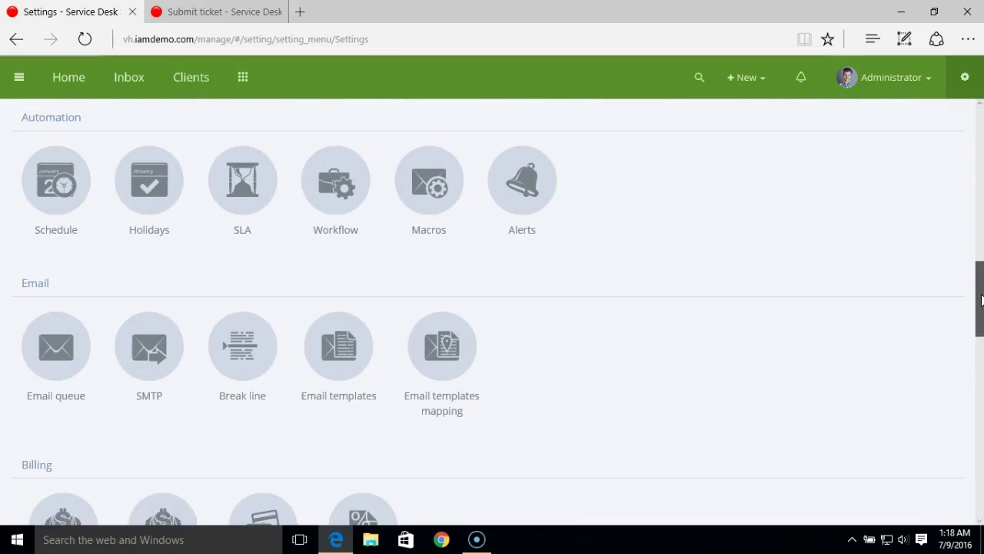
click(41, 352)
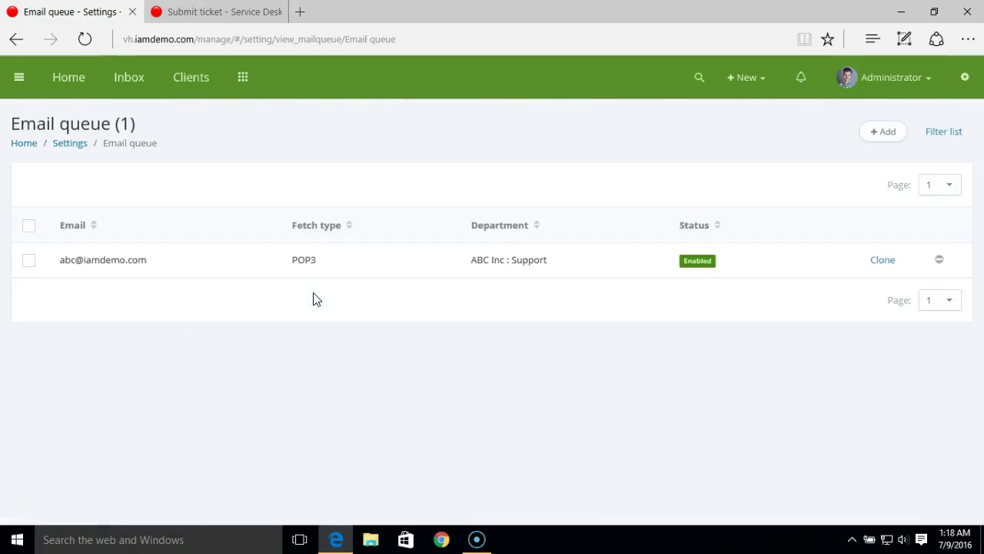
click(109, 263)
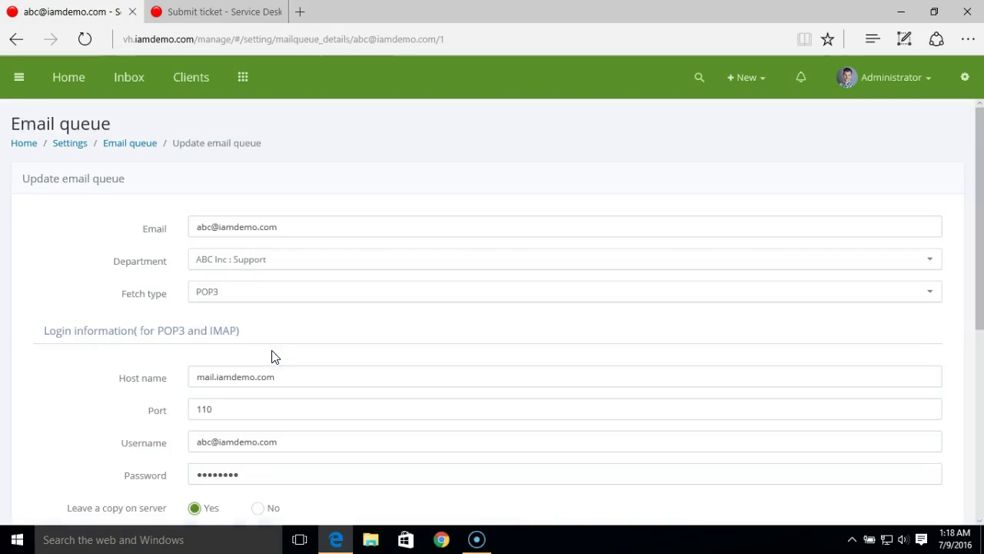
click(260, 265)
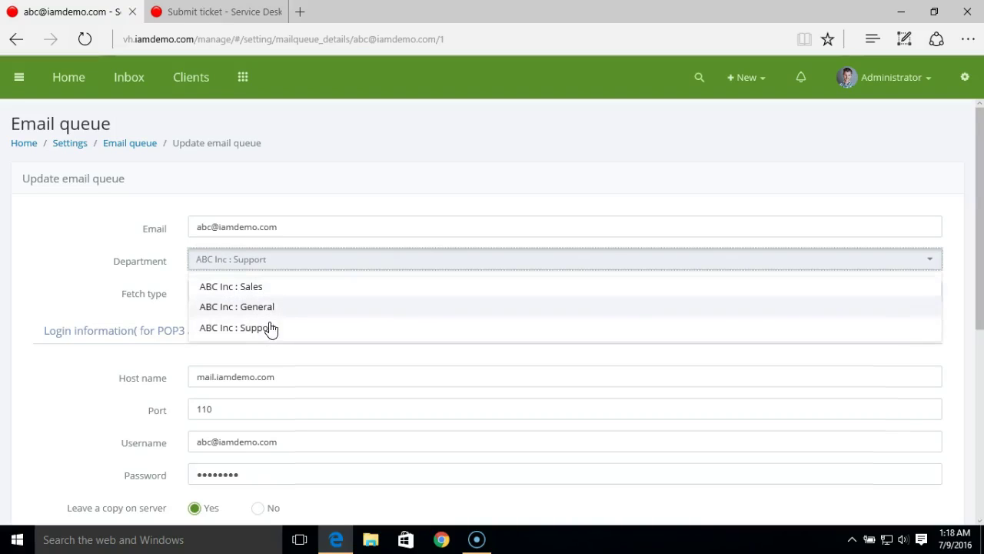
click(293, 210)
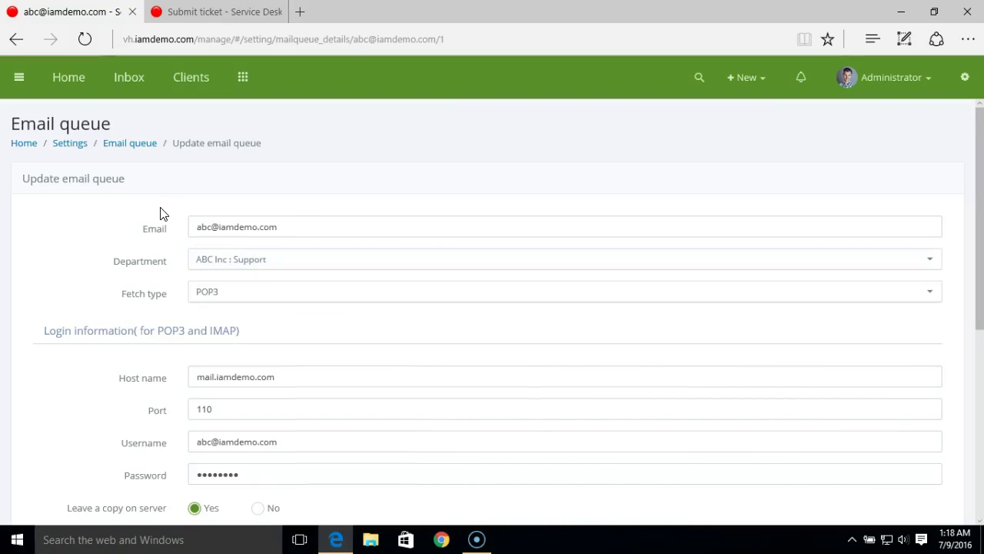
click(77, 146)
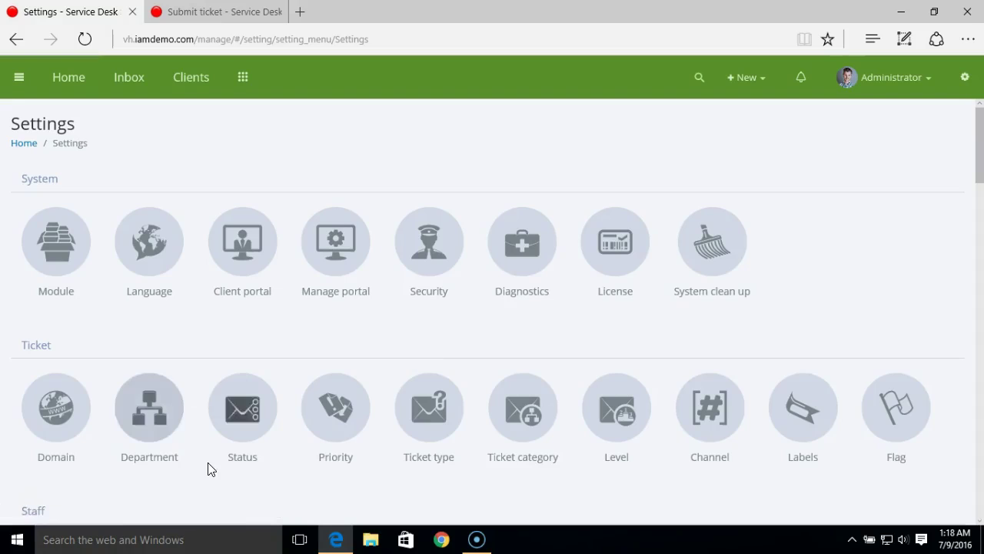